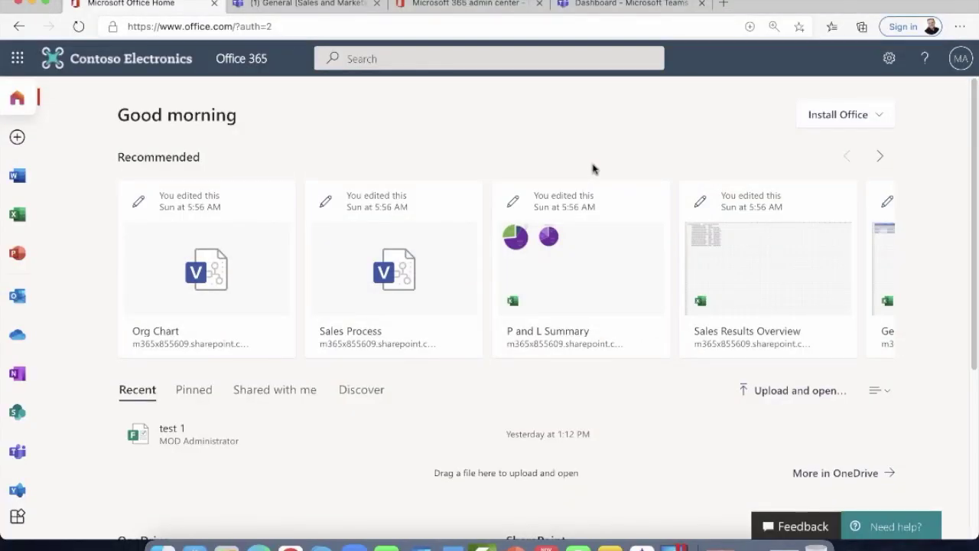
# Step: Open Microsoft Lists and start a new list from the Travel requests template
pyautogui.scroll(-3, 18, 188)
pyautogui.scroll(-1, 18, 200)
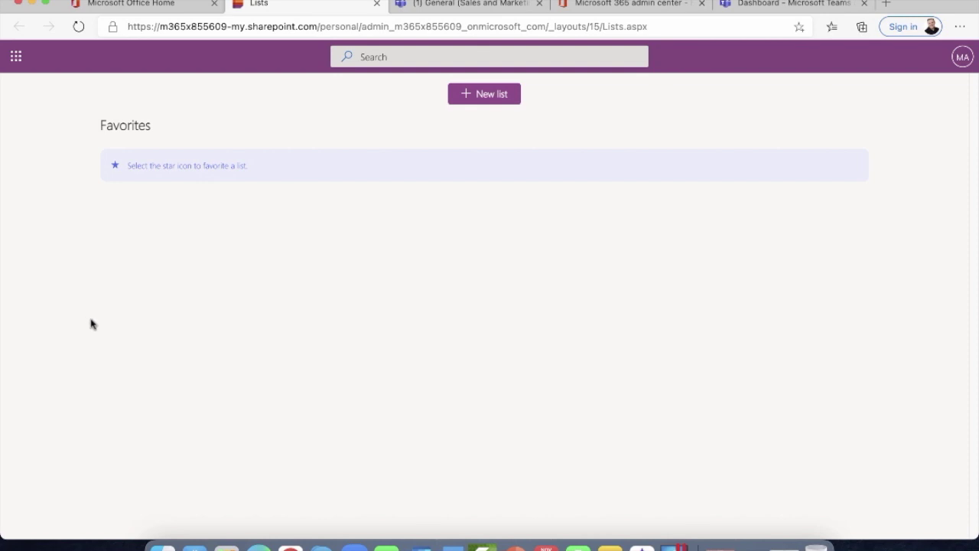
pyautogui.click(482, 95)
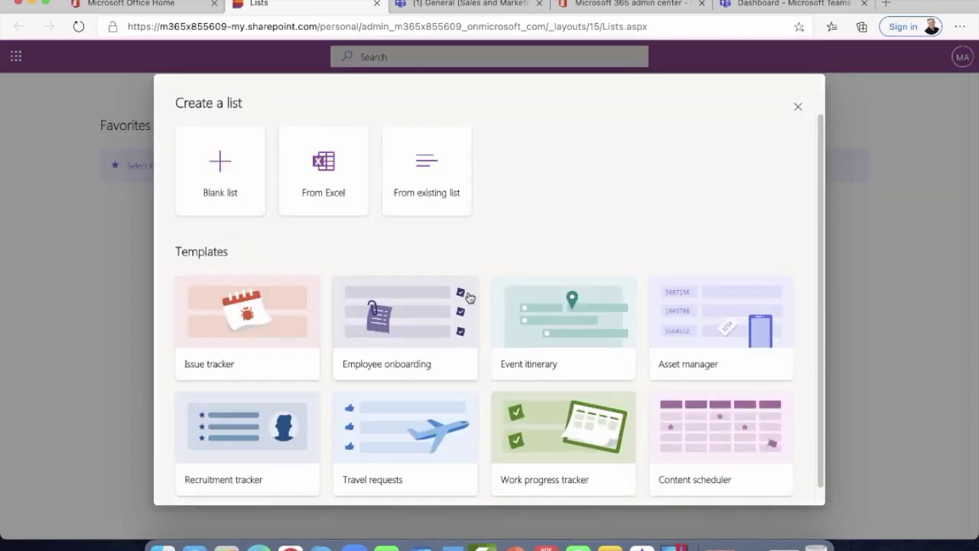
pyautogui.scroll(-1, 585, 289)
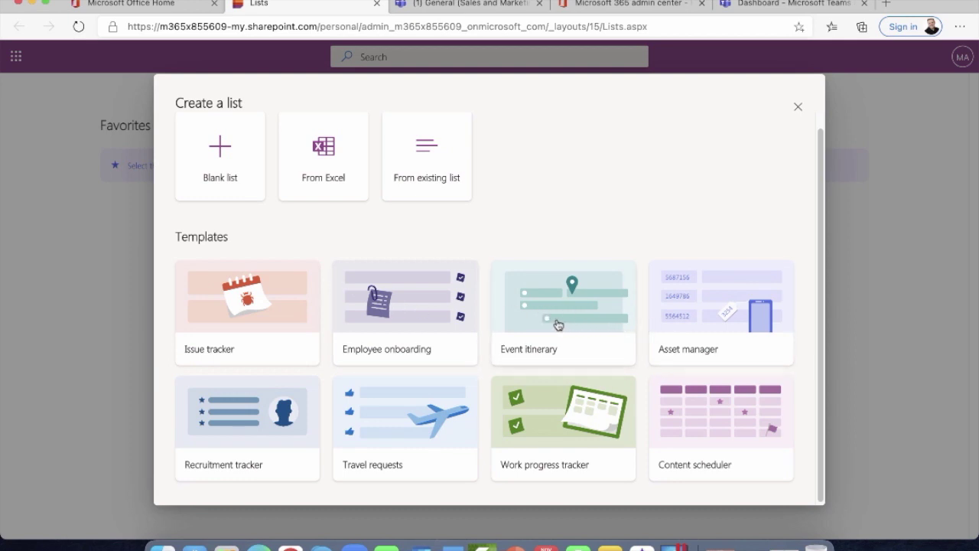
pyautogui.scroll(-1, 554, 321)
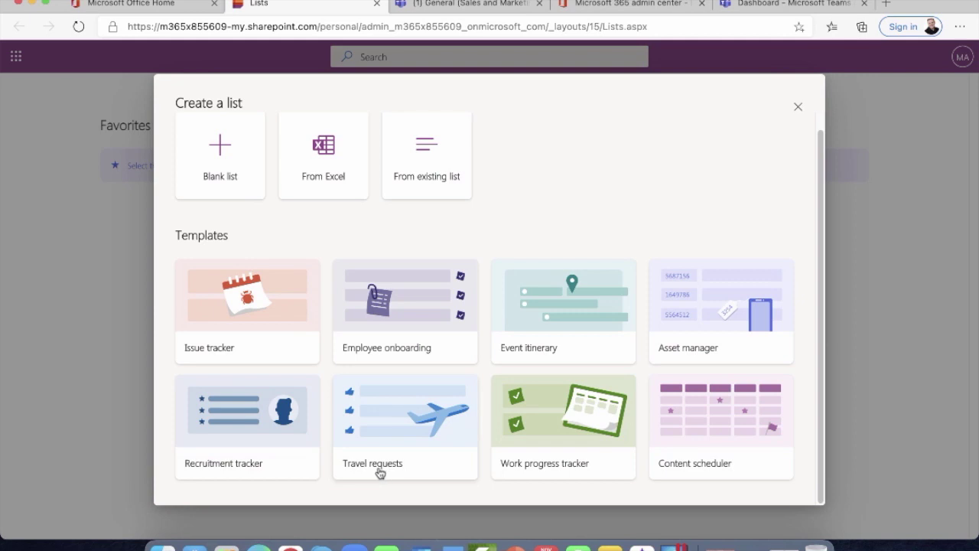
pyautogui.click(397, 431)
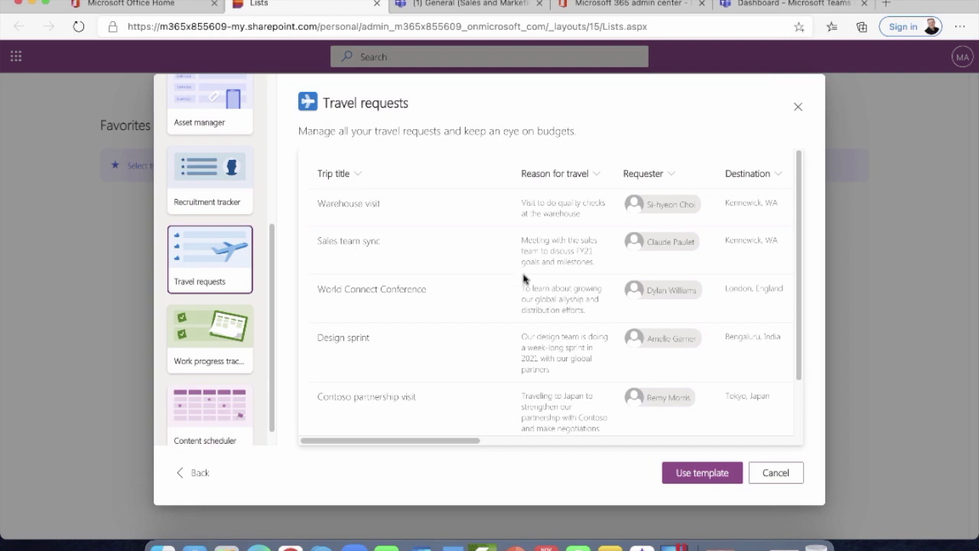
pyautogui.click(702, 473)
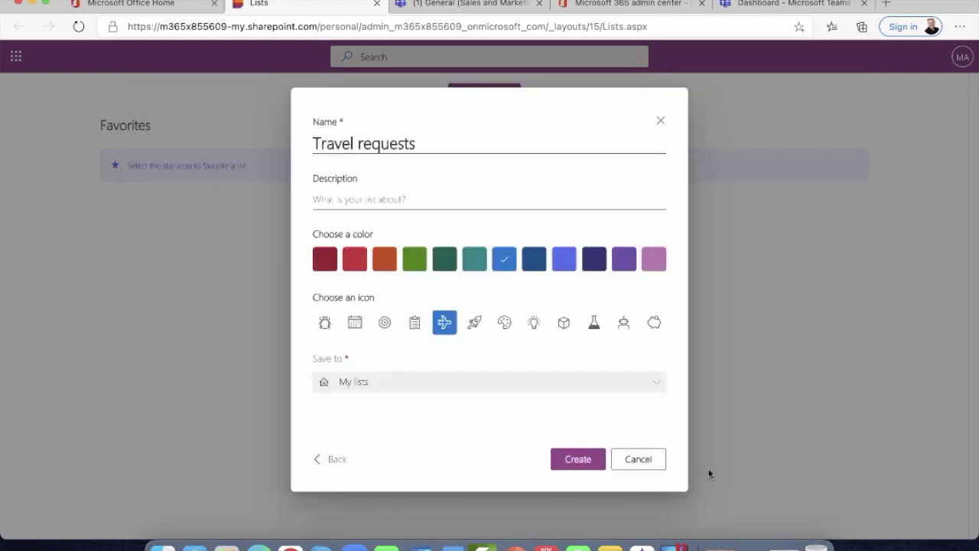
# Step: Name the list "Sales & marketing Travel requests" and choose dark green as its color
pyautogui.click(313, 142)
pyautogui.write('Sales ')
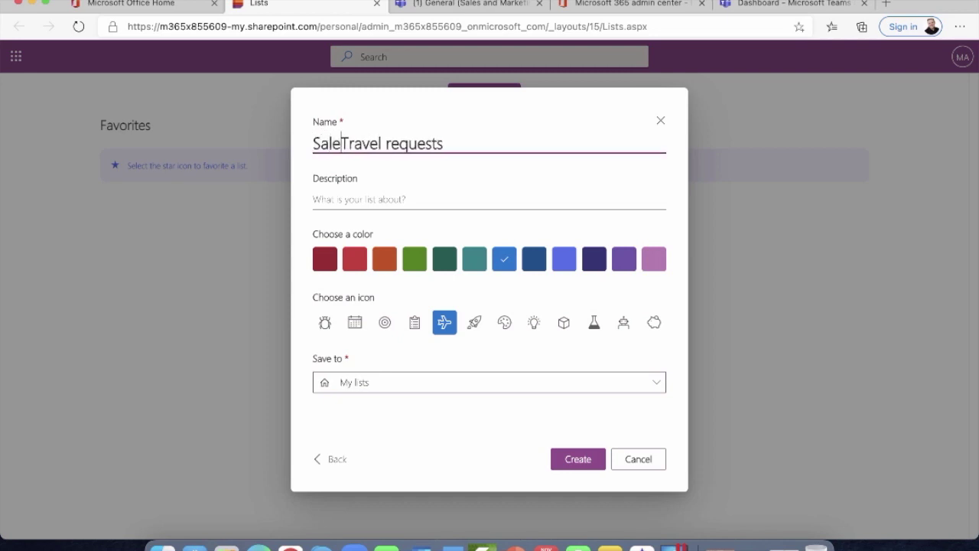
pyautogui.write('& mark')
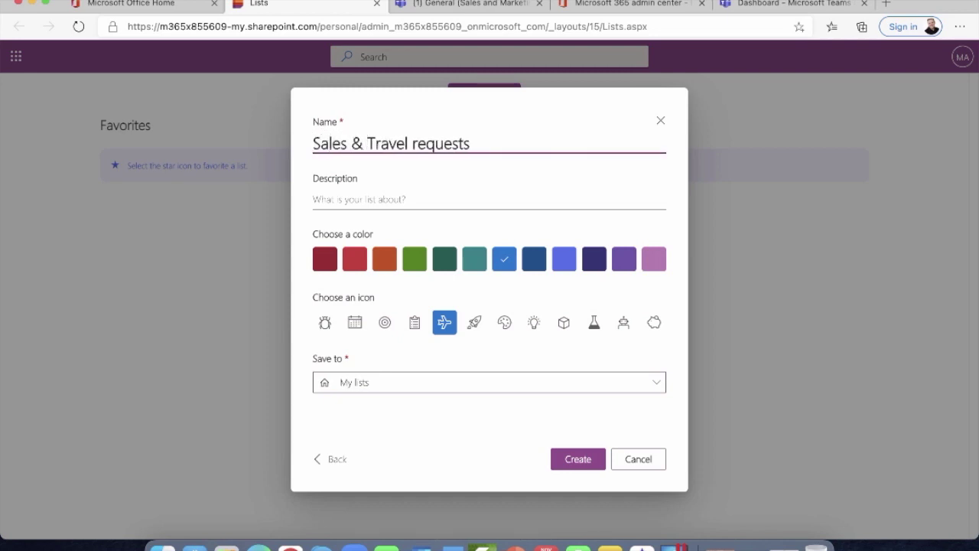
pyautogui.write('eting')
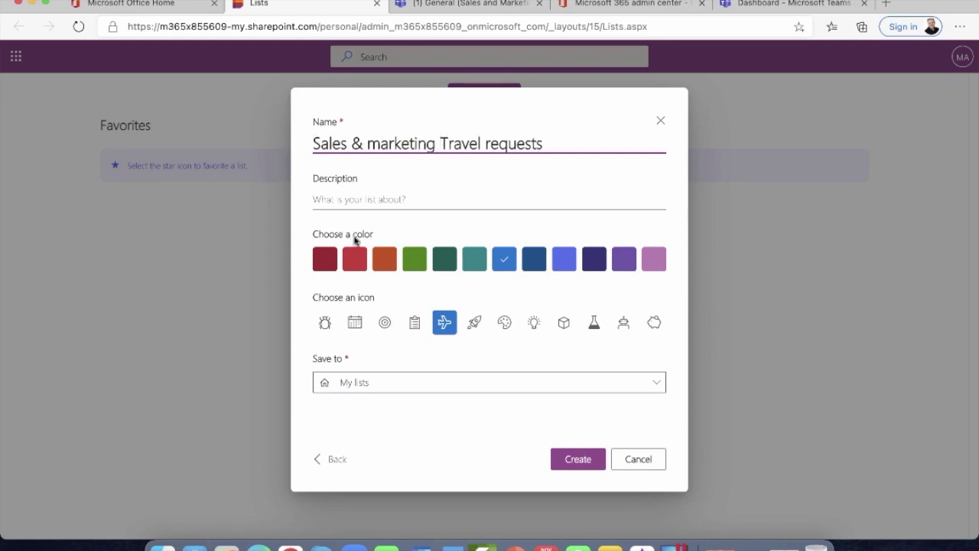
pyautogui.click(390, 185)
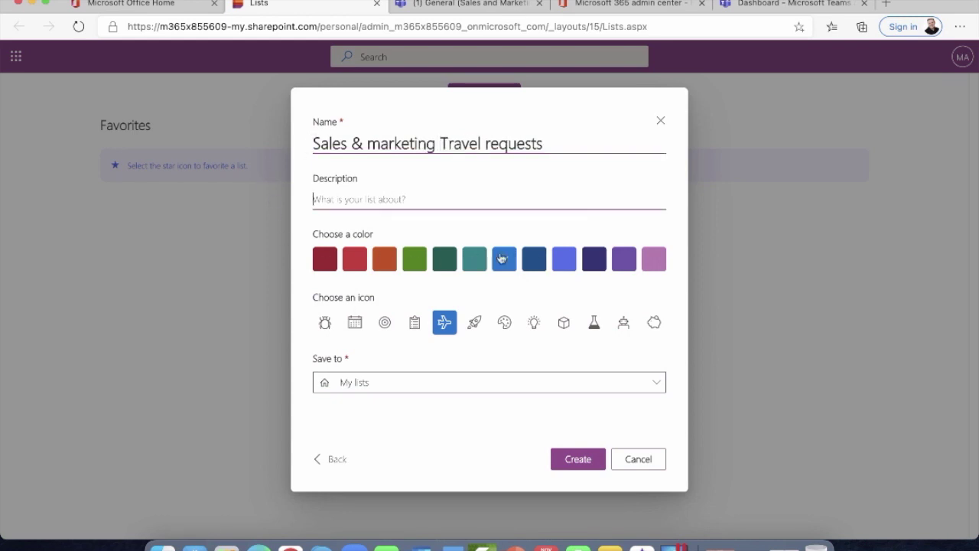
pyautogui.click(446, 268)
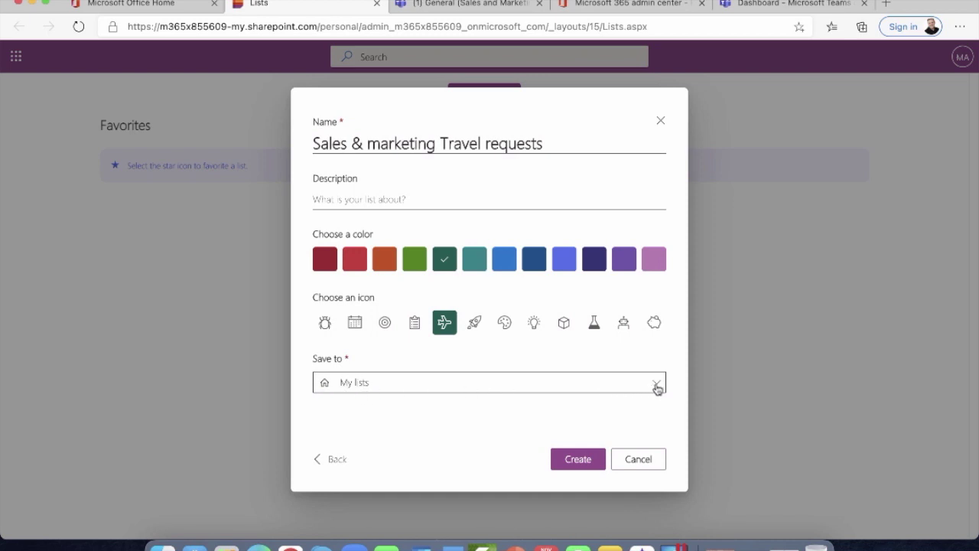
# Step: Set the list to save to the Sales and Marketing site and create it
pyautogui.click(656, 385)
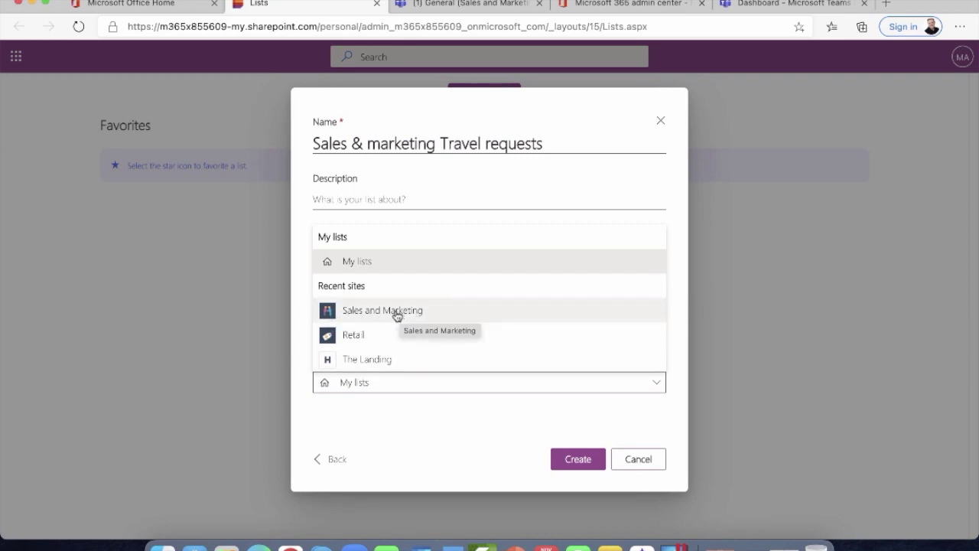
pyautogui.click(401, 312)
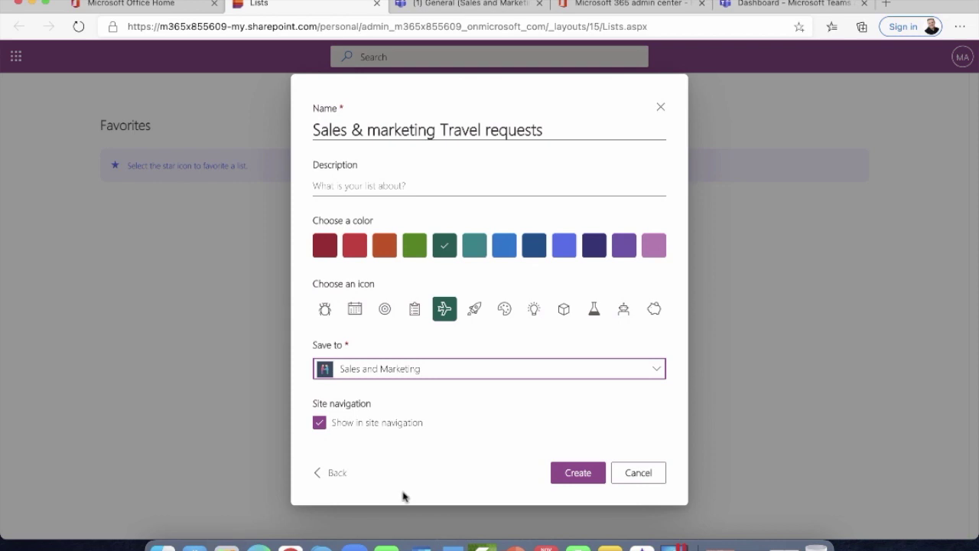
pyautogui.click(576, 476)
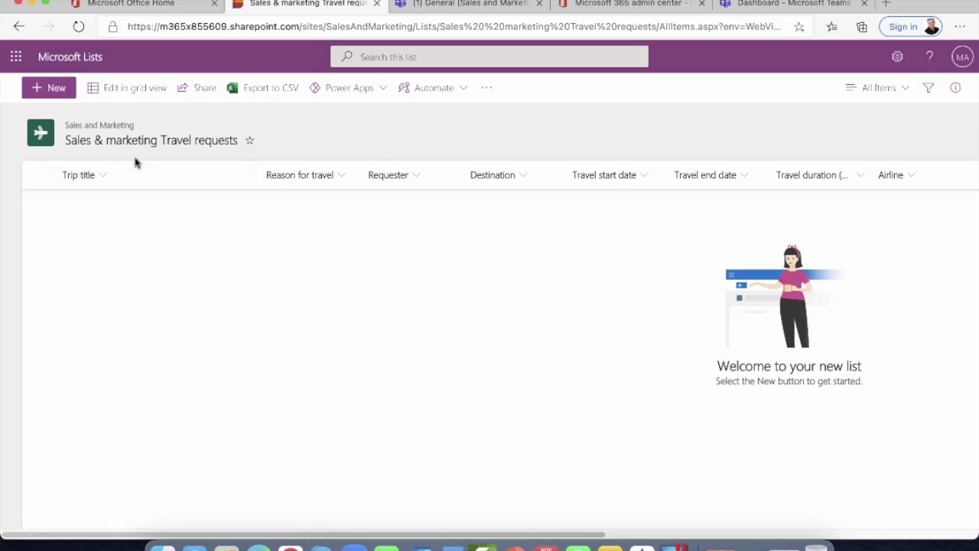
# Step: View the Sales and Marketing SharePoint site and the list's sharing options, and close the site when done
pyautogui.click(104, 127)
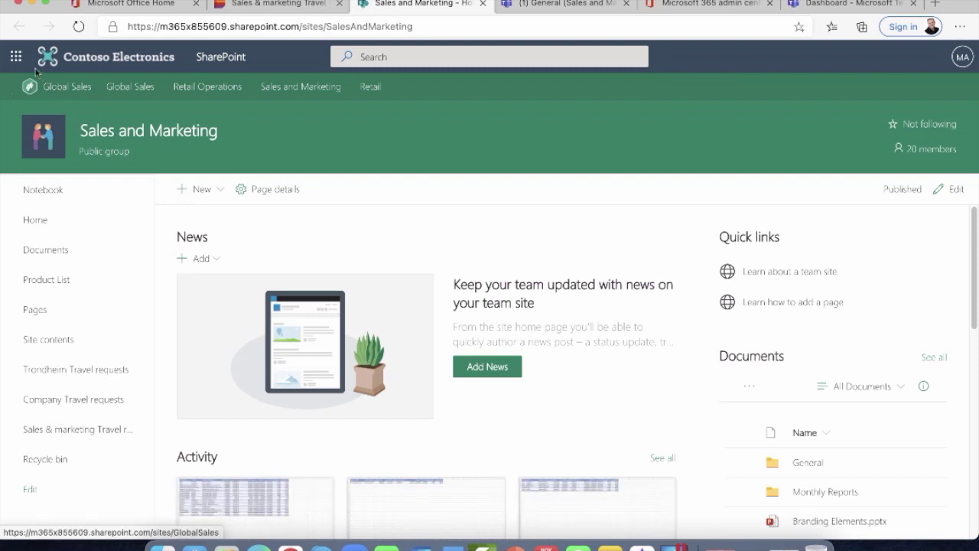
pyautogui.click(280, 6)
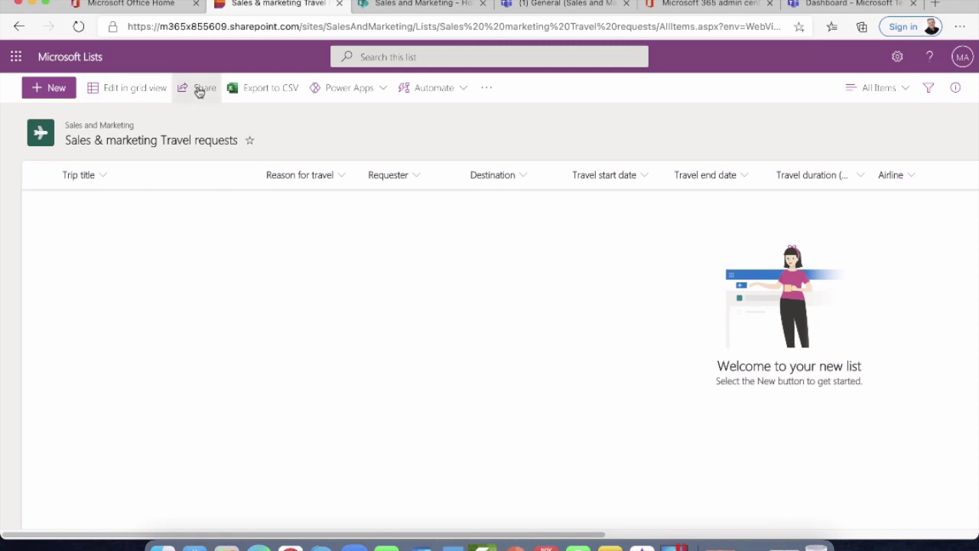
pyautogui.click(198, 91)
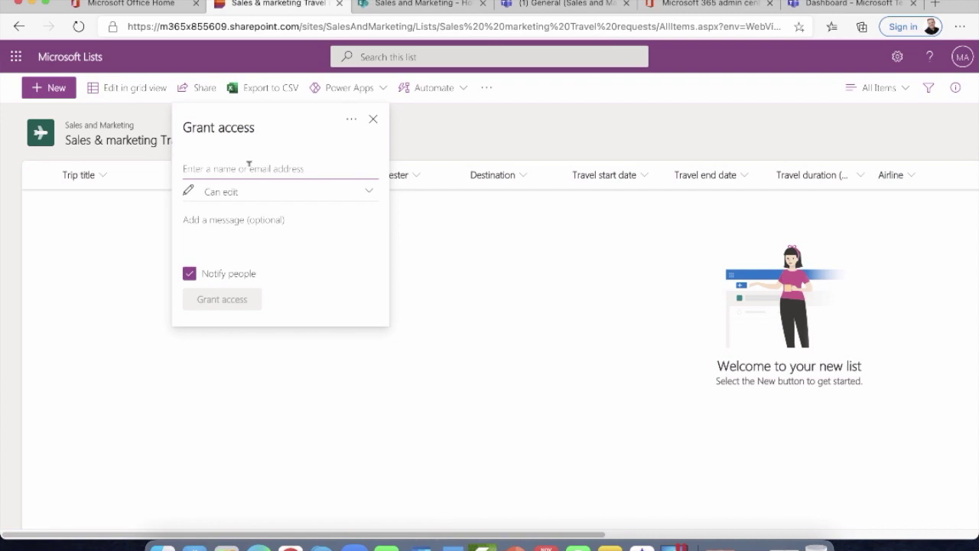
pyautogui.click(438, 141)
pyautogui.click(418, 6)
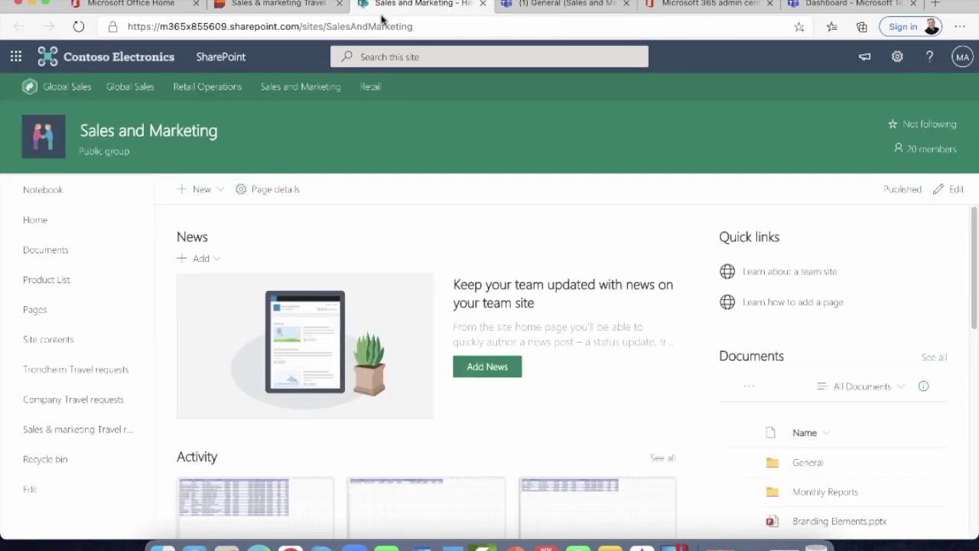
pyautogui.click(483, 5)
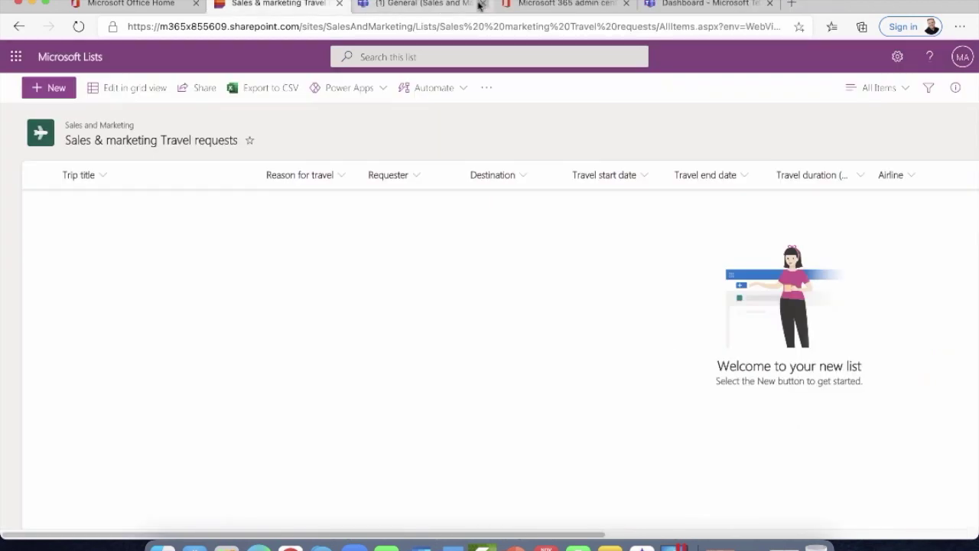
# Step: Switch to Microsoft Teams and expand the Sales and Marketing team to view its channels
pyautogui.click(544, 7)
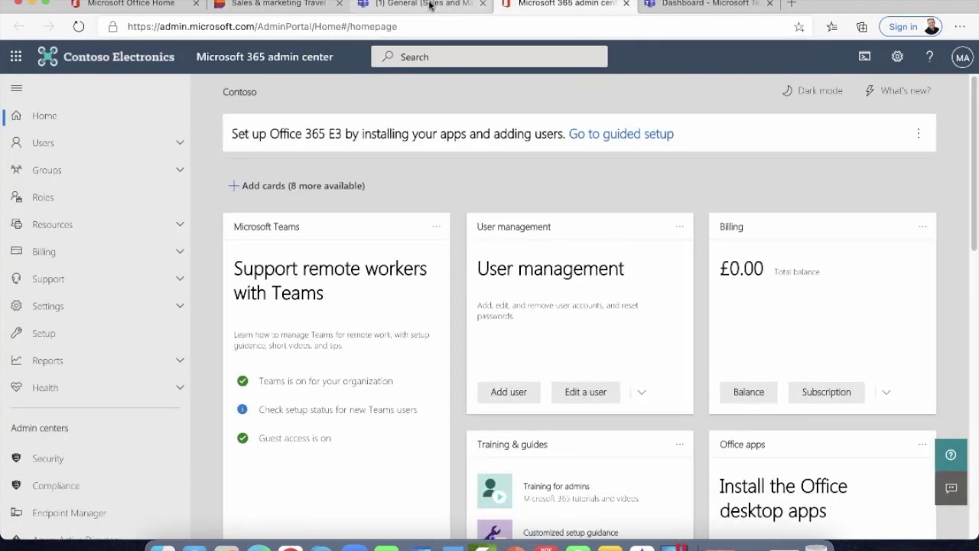
pyautogui.click(430, 5)
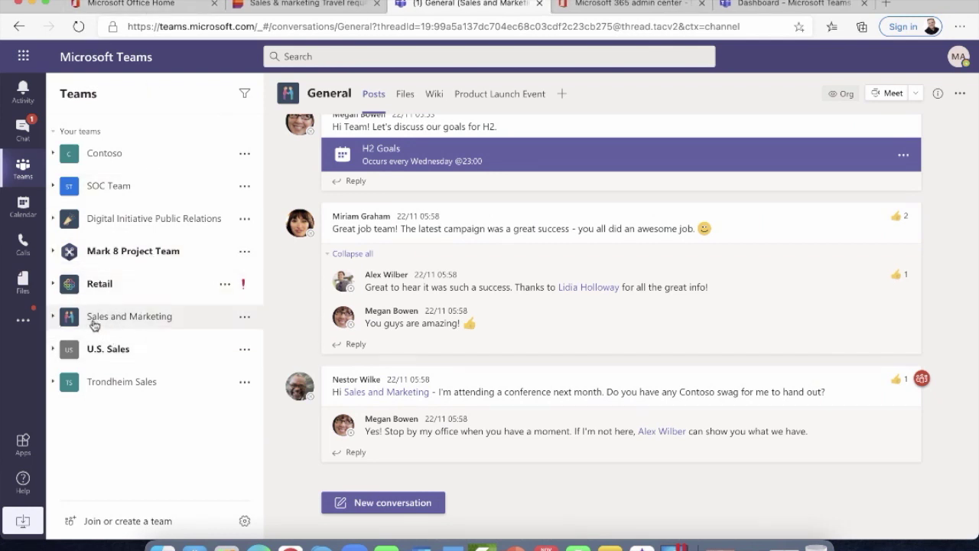
pyautogui.click(51, 319)
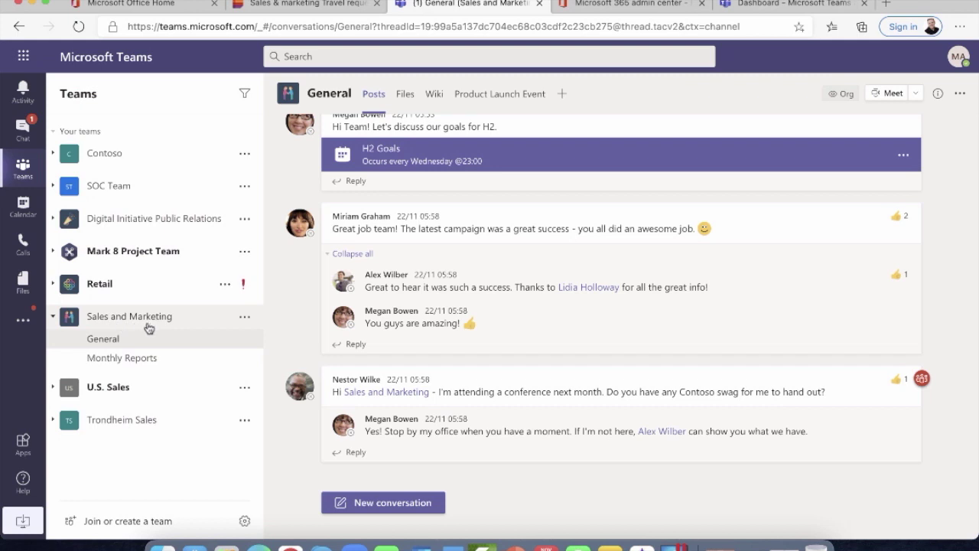
# Step: Return to the travel requests list in Microsoft Lists and try the Full control and Can edit permissions for sharing it
pyautogui.click(270, 4)
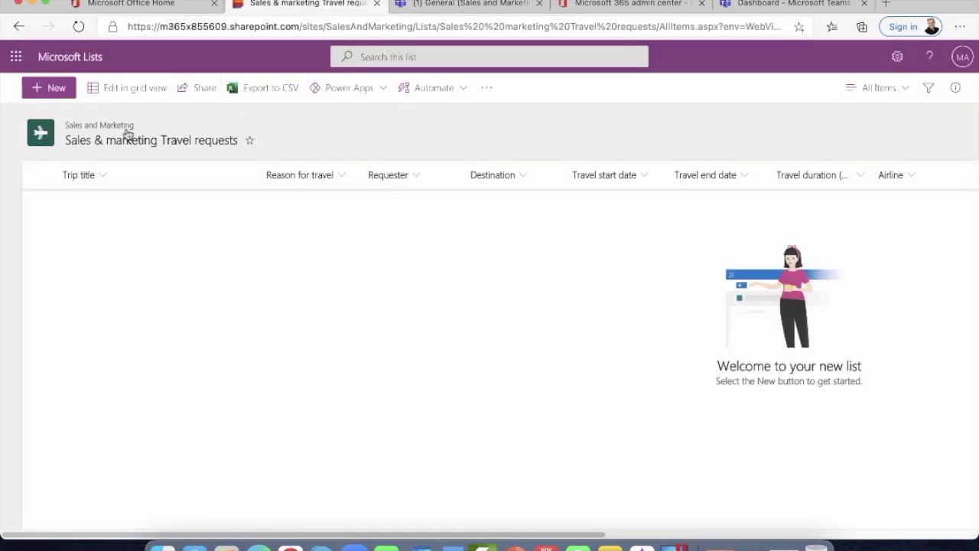
pyautogui.click(208, 92)
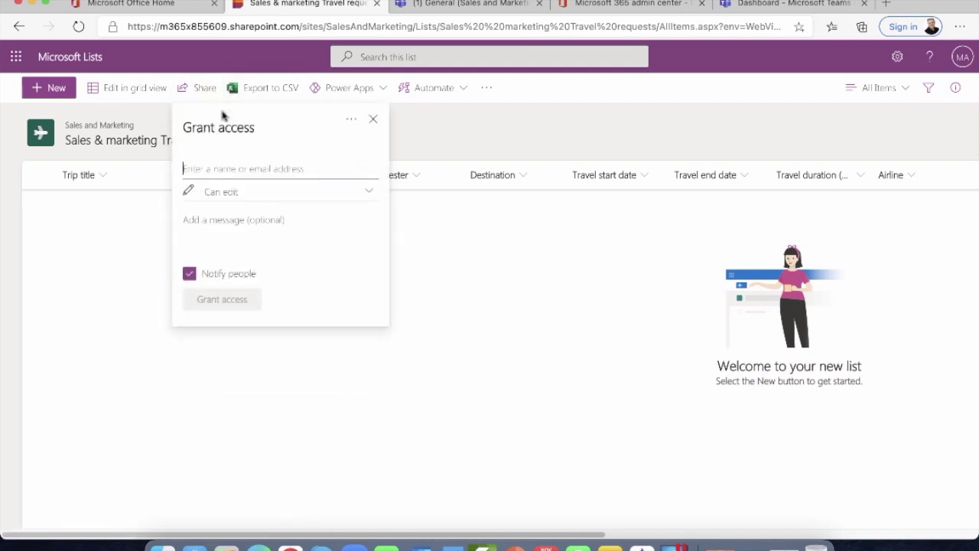
pyautogui.click(247, 195)
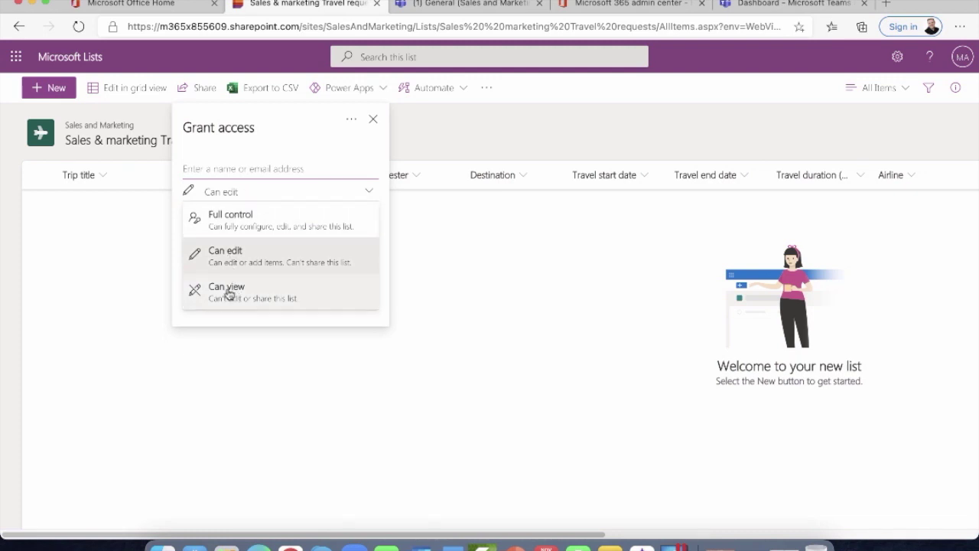
pyautogui.click(236, 222)
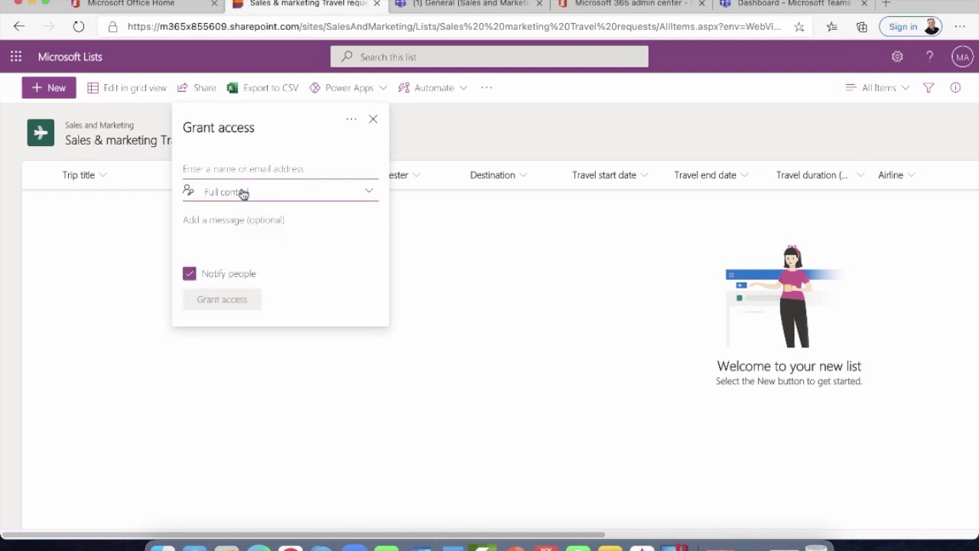
pyautogui.click(240, 192)
pyautogui.click(241, 253)
# Step: Add the Sales and Marketing group as a sharing recipient, and dismiss the sharing dialog without granting access
pyautogui.click(253, 167)
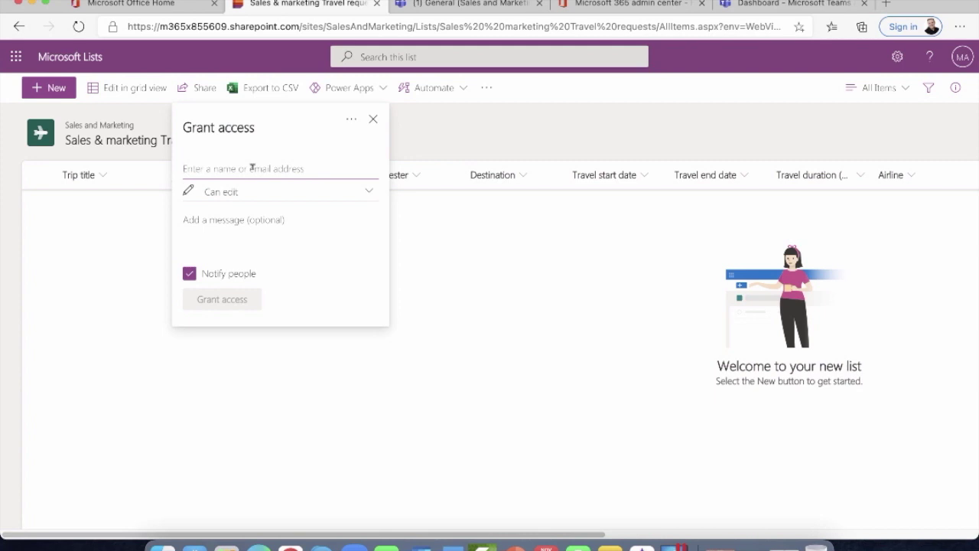
pyautogui.write('sales')
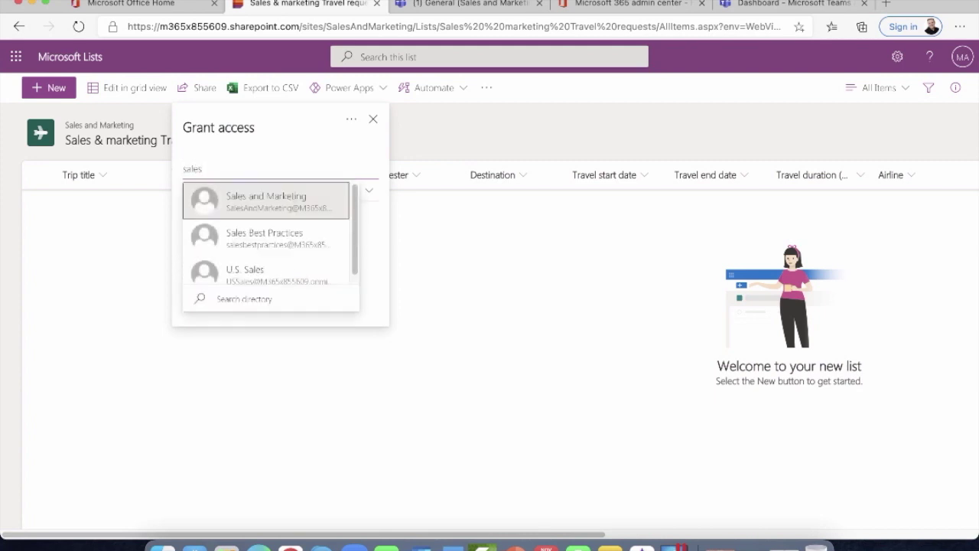
pyautogui.click(257, 208)
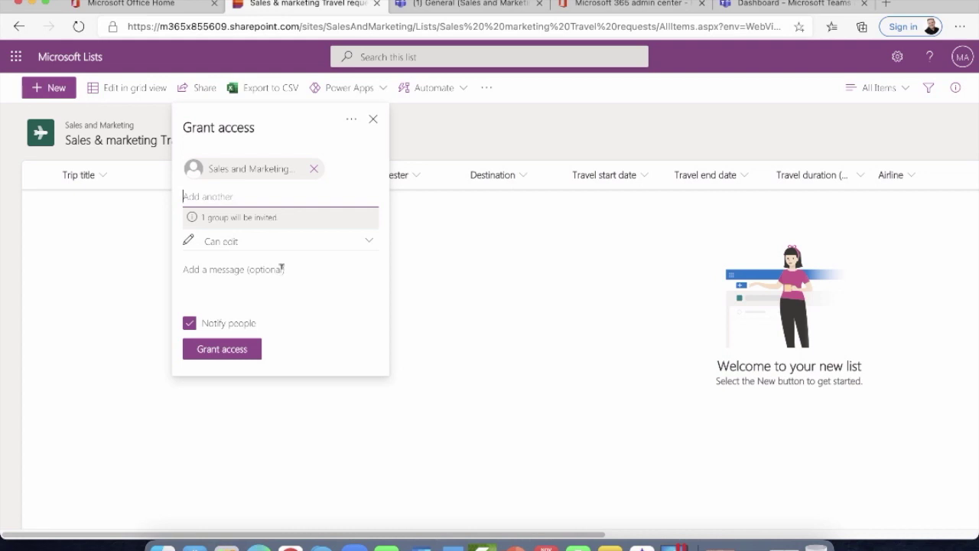
pyautogui.click(375, 119)
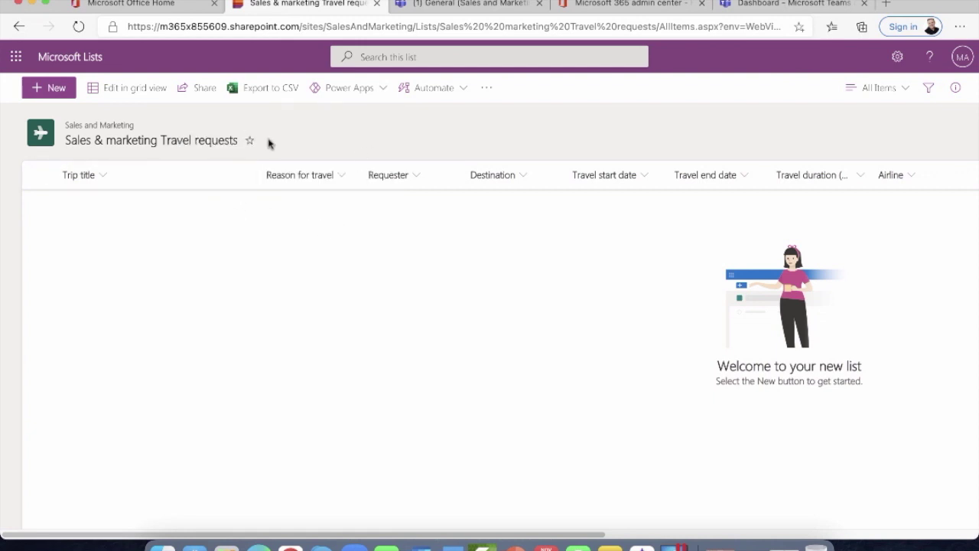
# Step: Switch to Microsoft Teams and add a Lists tab to the Sales and Marketing team's General channel
pyautogui.click(450, 7)
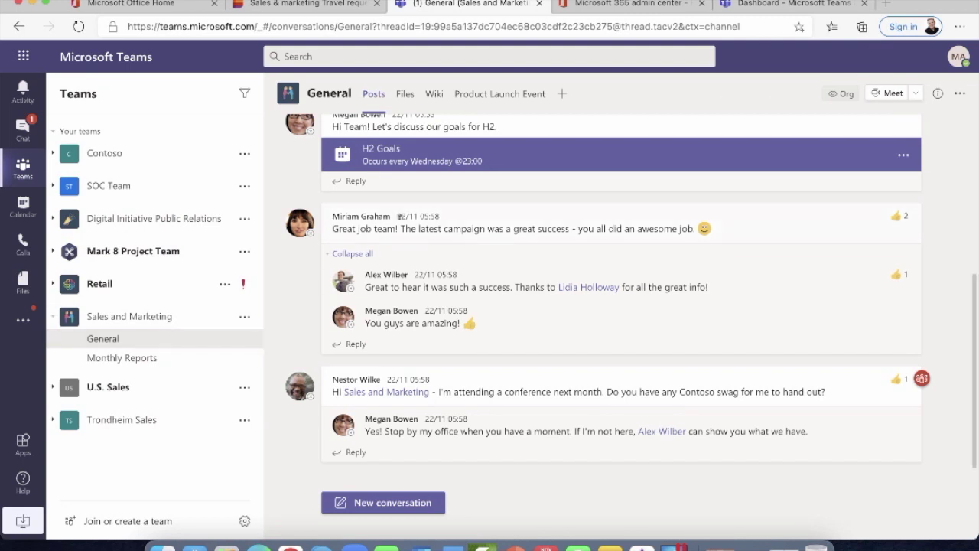
pyautogui.click(562, 95)
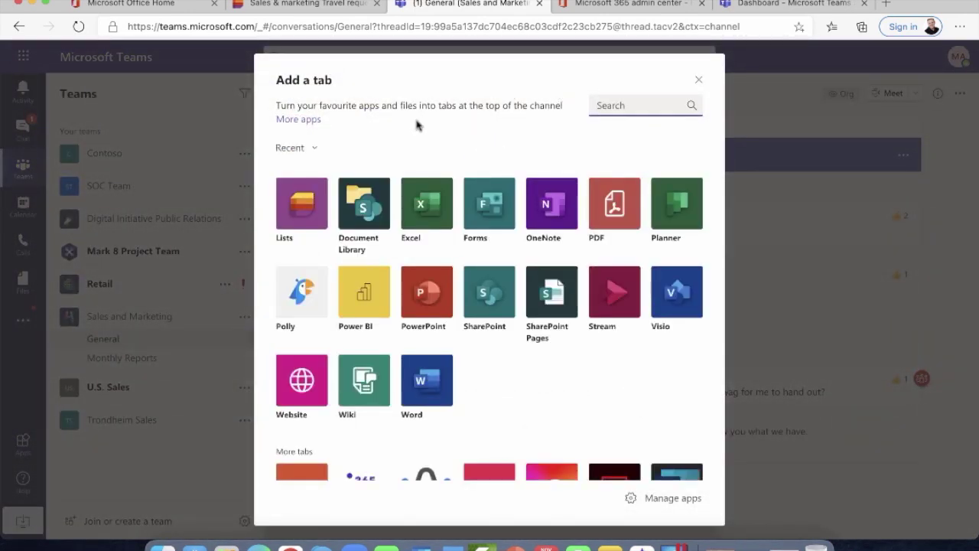
pyautogui.click(298, 211)
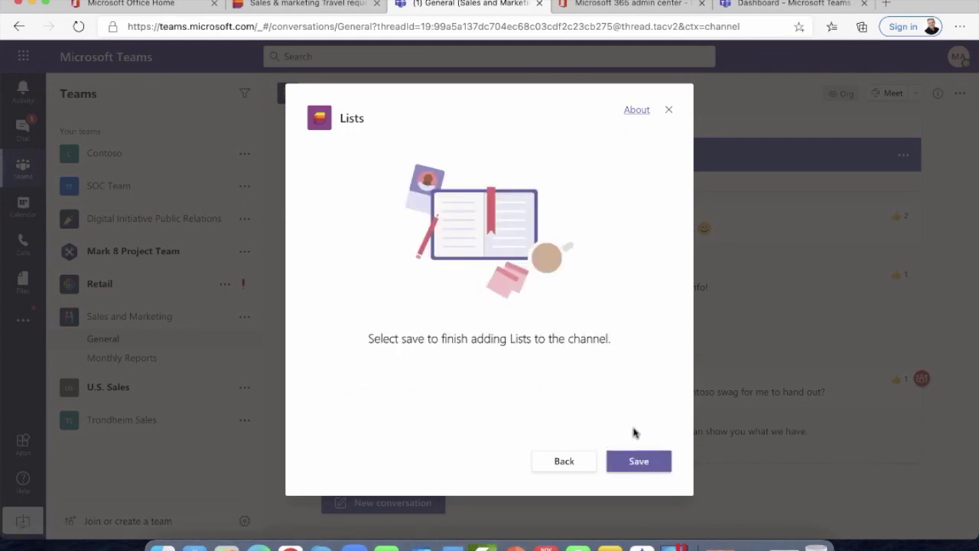
pyautogui.click(655, 467)
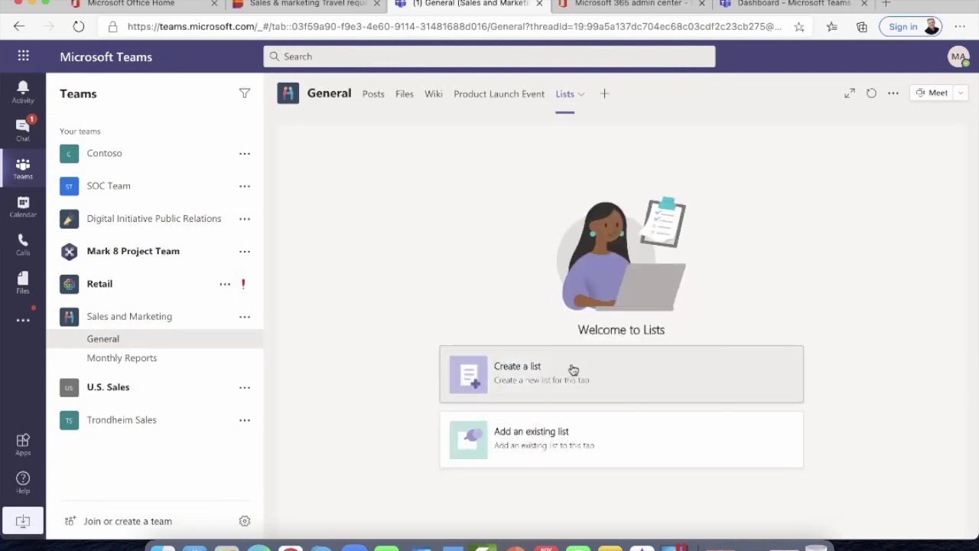
# Step: Add the team's existing Sales & marketing Travel requests list to the new Lists tab in the General channel
pyautogui.click(548, 433)
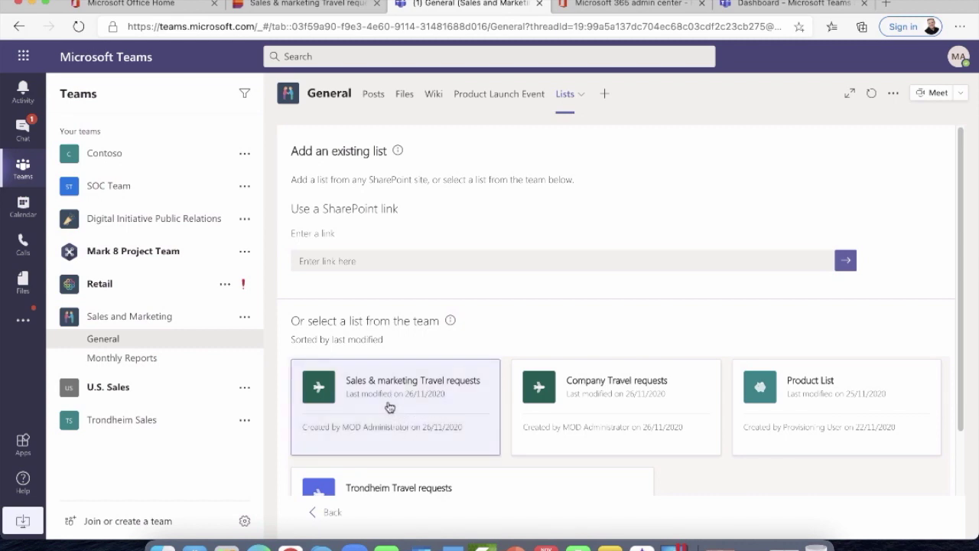
pyautogui.click(389, 406)
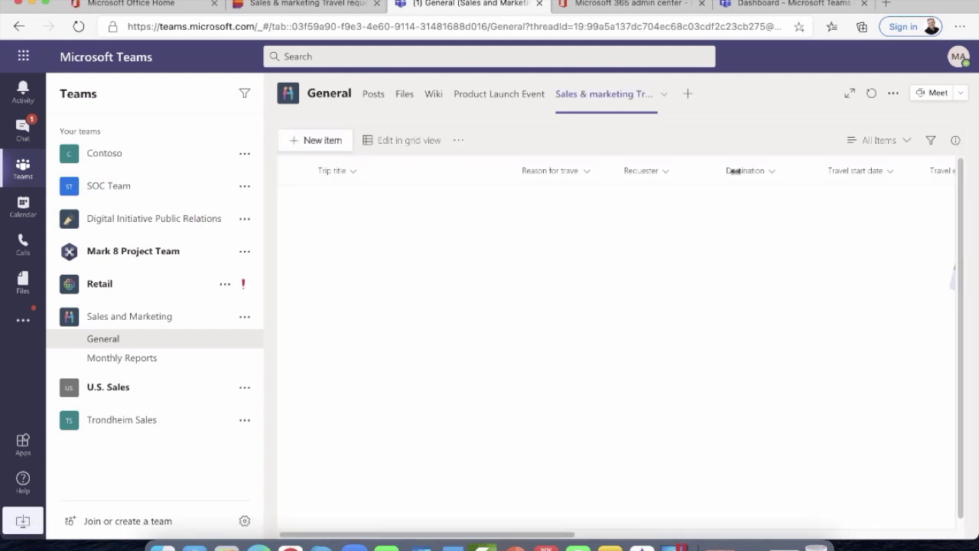
# Step: View the channel's Product Launch Event board, and return to the Sales & marketing Travel requests tab
pyautogui.click(513, 96)
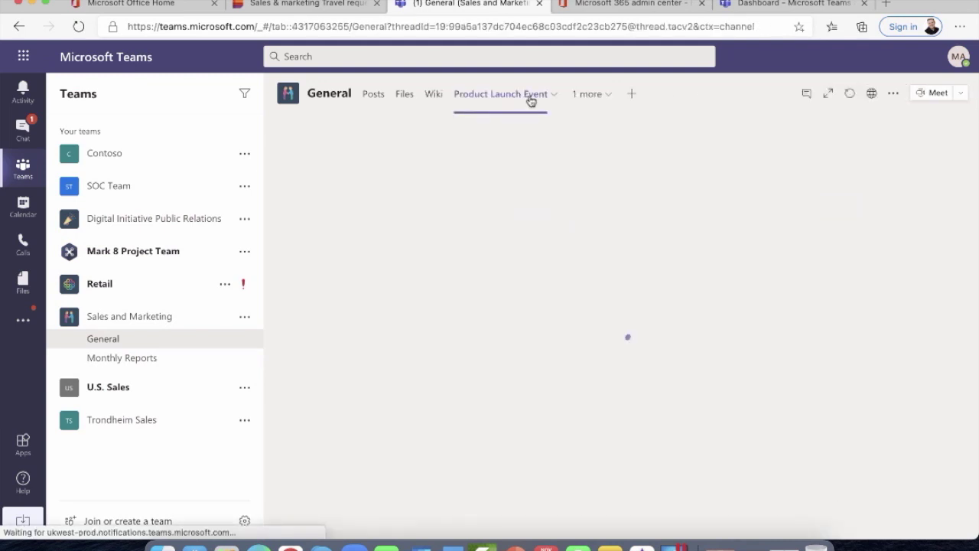
pyautogui.click(597, 98)
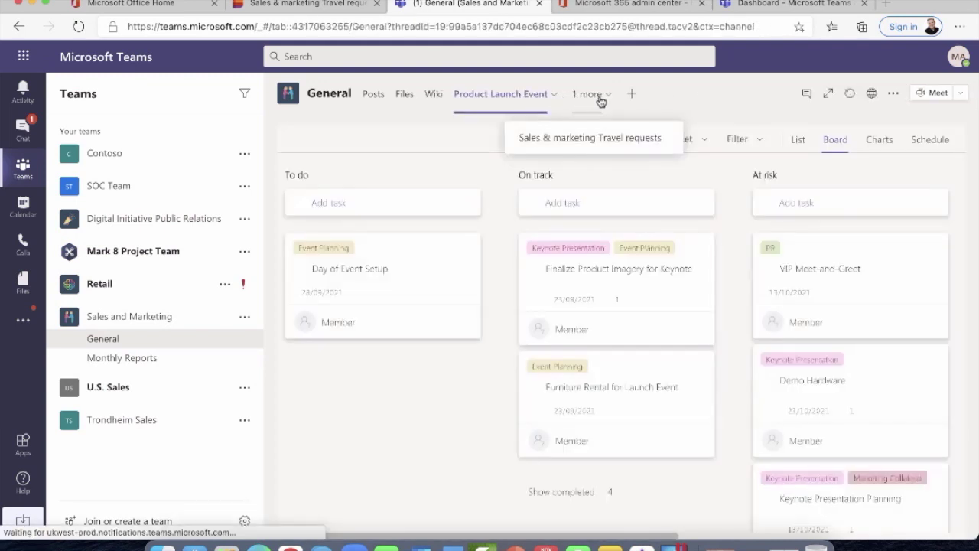
pyautogui.click(586, 136)
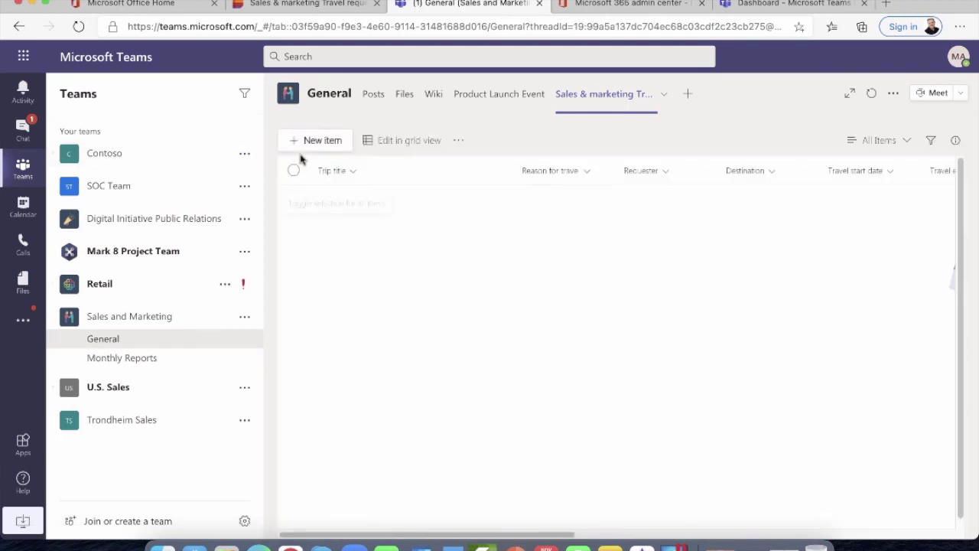
# Step: Open a blank new item form in the travel requests list and examine its fields from start to end
pyautogui.click(320, 147)
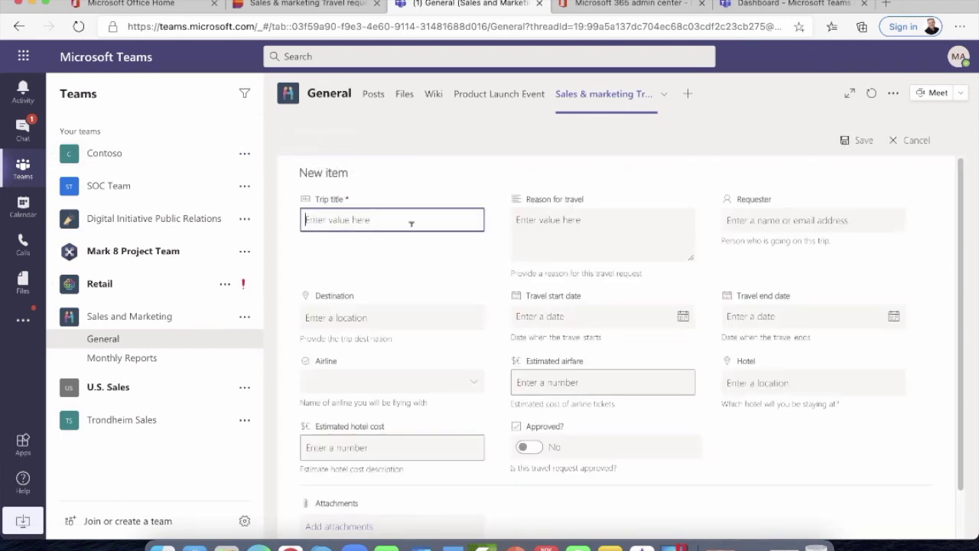
pyautogui.scroll(-2, 413, 223)
pyautogui.scroll(2, 413, 224)
# Step: Compare the travel requests list in Microsoft Lists with its Teams tab, and switch to the Microsoft Office Home page
pyautogui.click(309, 6)
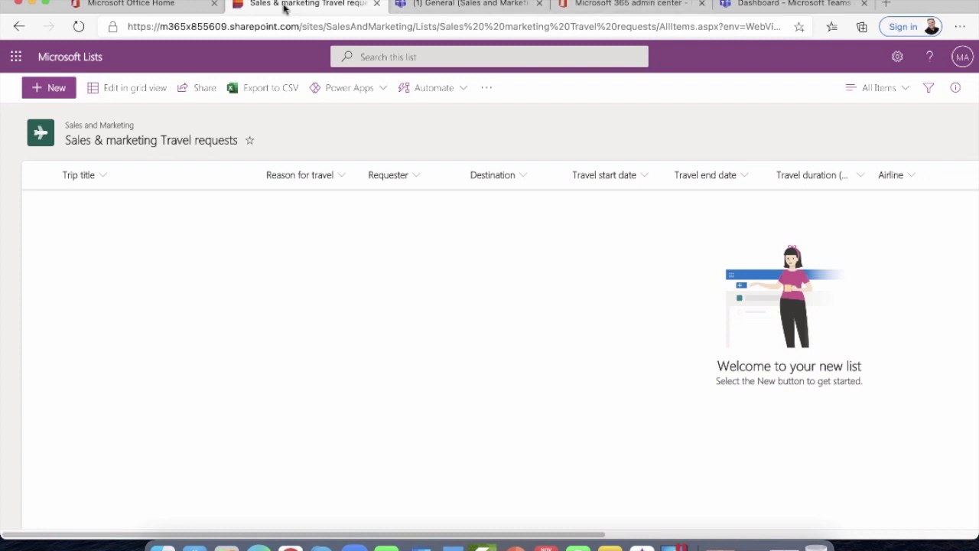
pyautogui.click(471, 6)
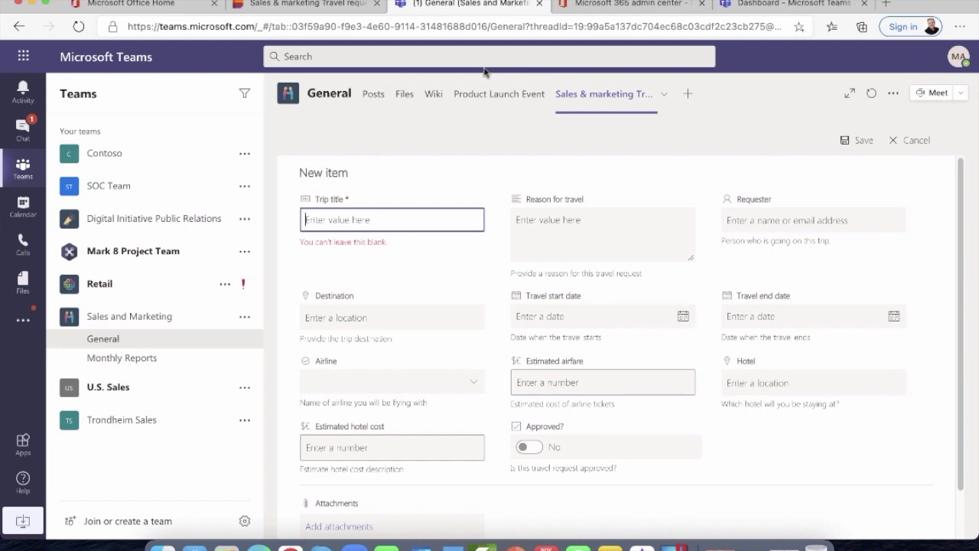
pyautogui.click(169, 3)
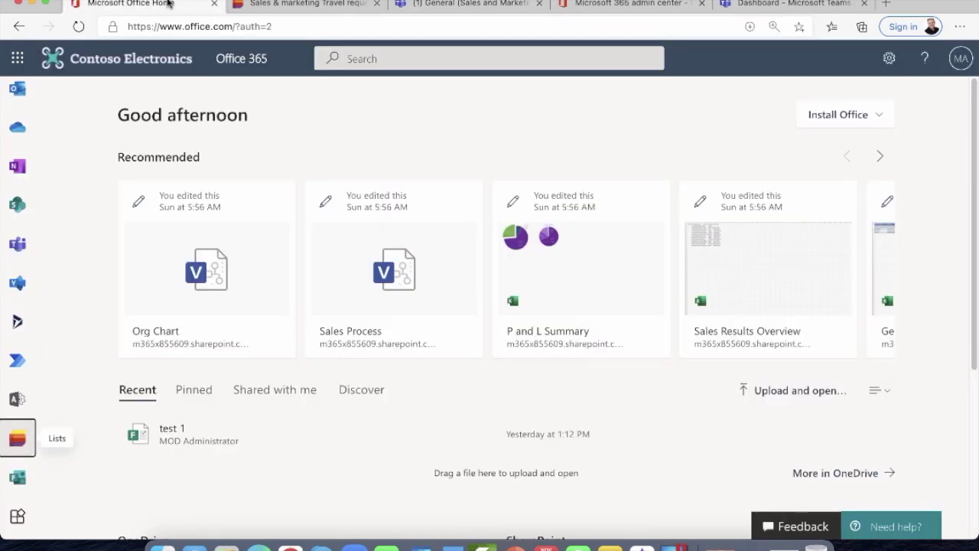